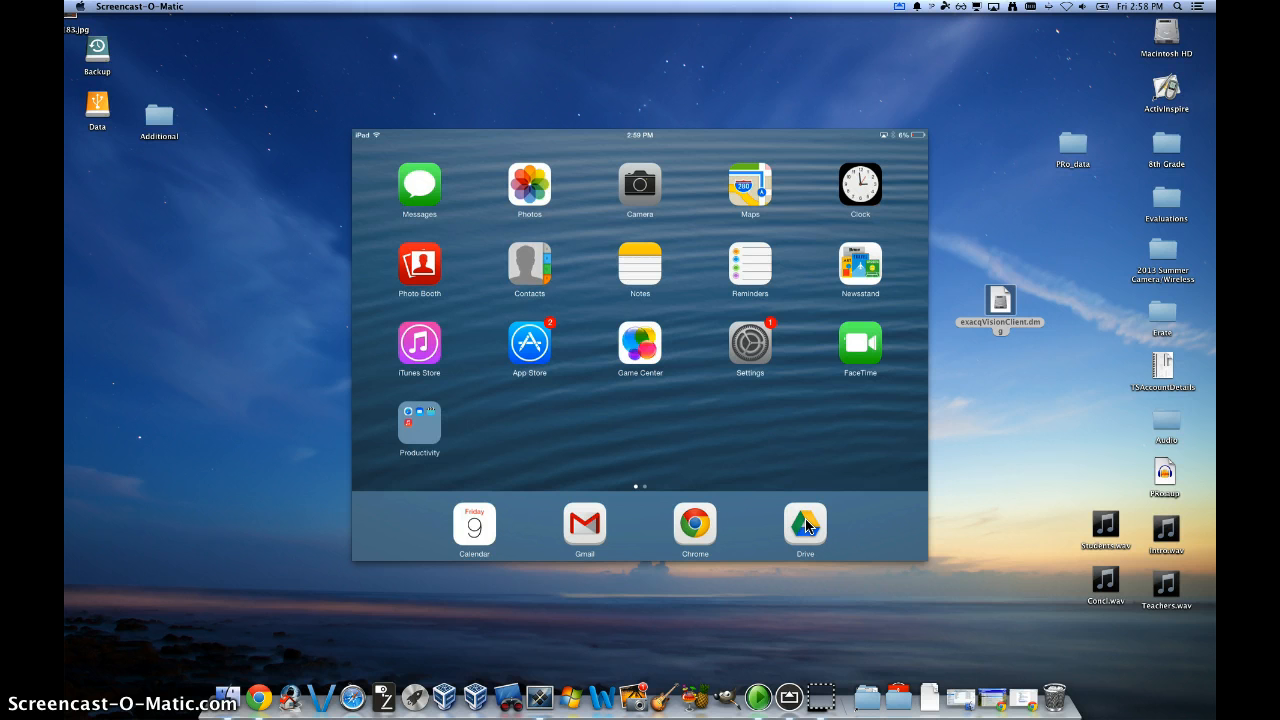
- Launch Drive on the iPad and choose Upload Photos or Videos from Camera Roll
click(806, 525)
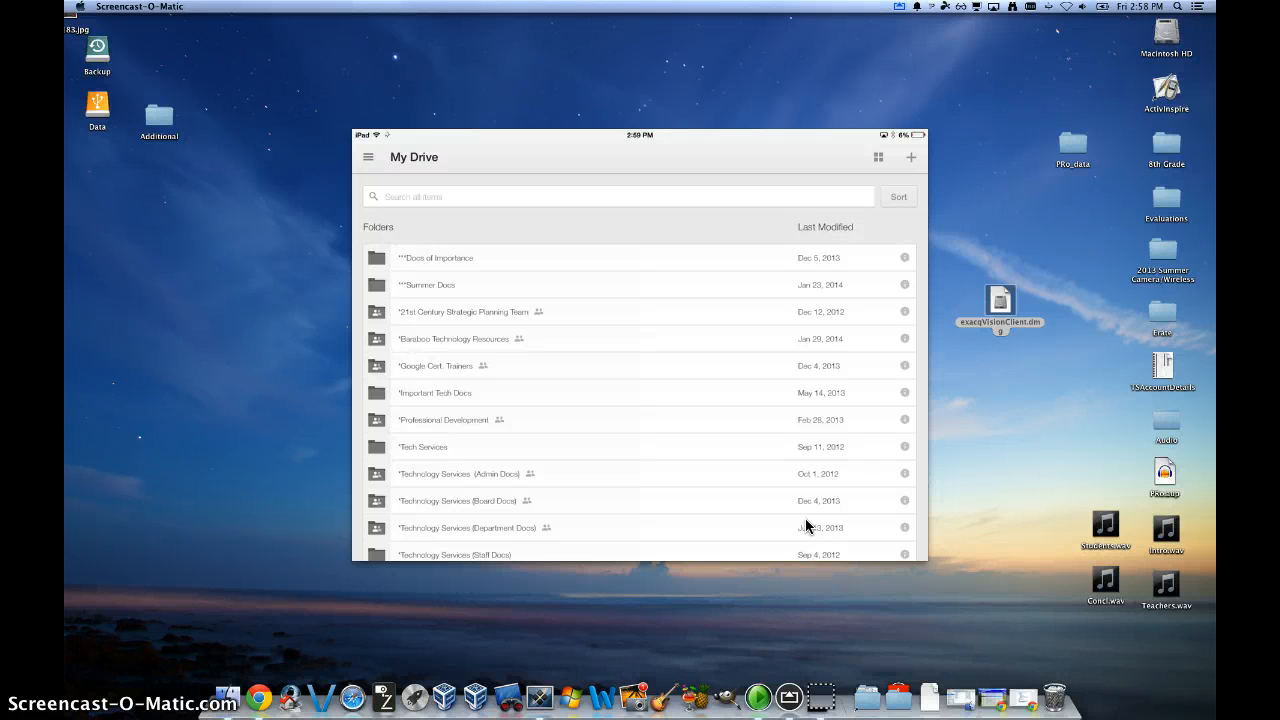
click(914, 157)
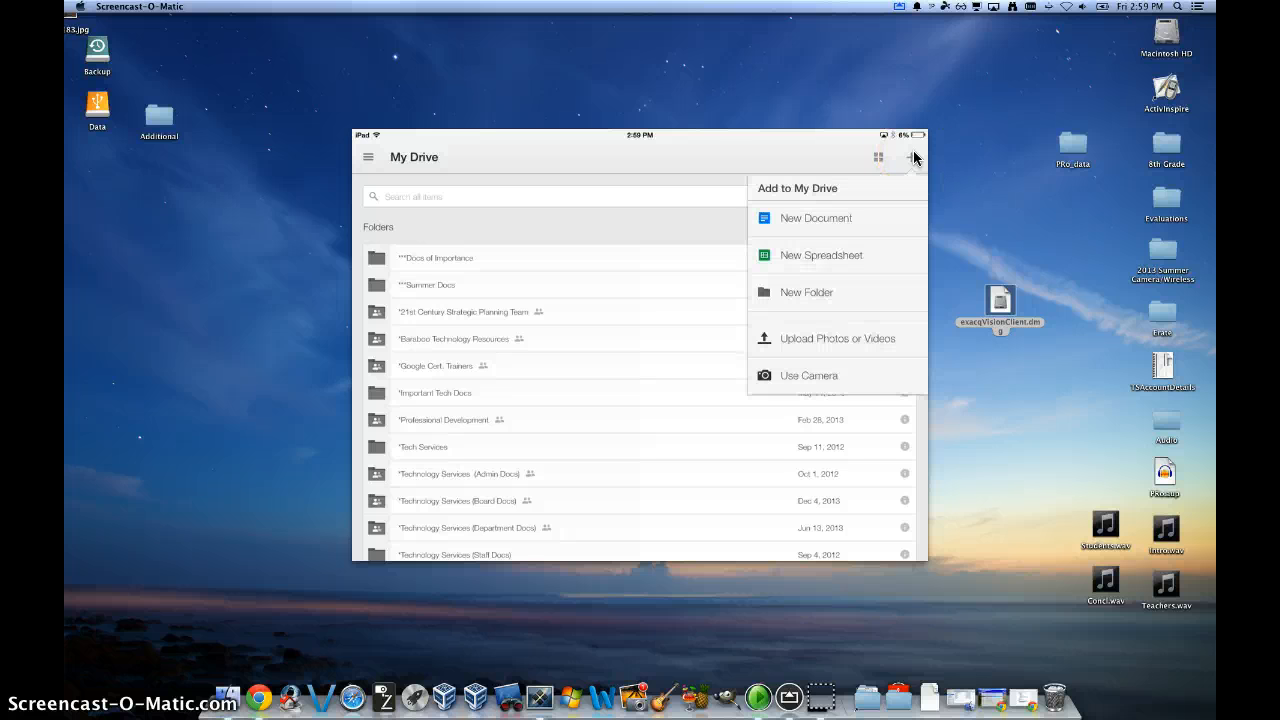
click(849, 341)
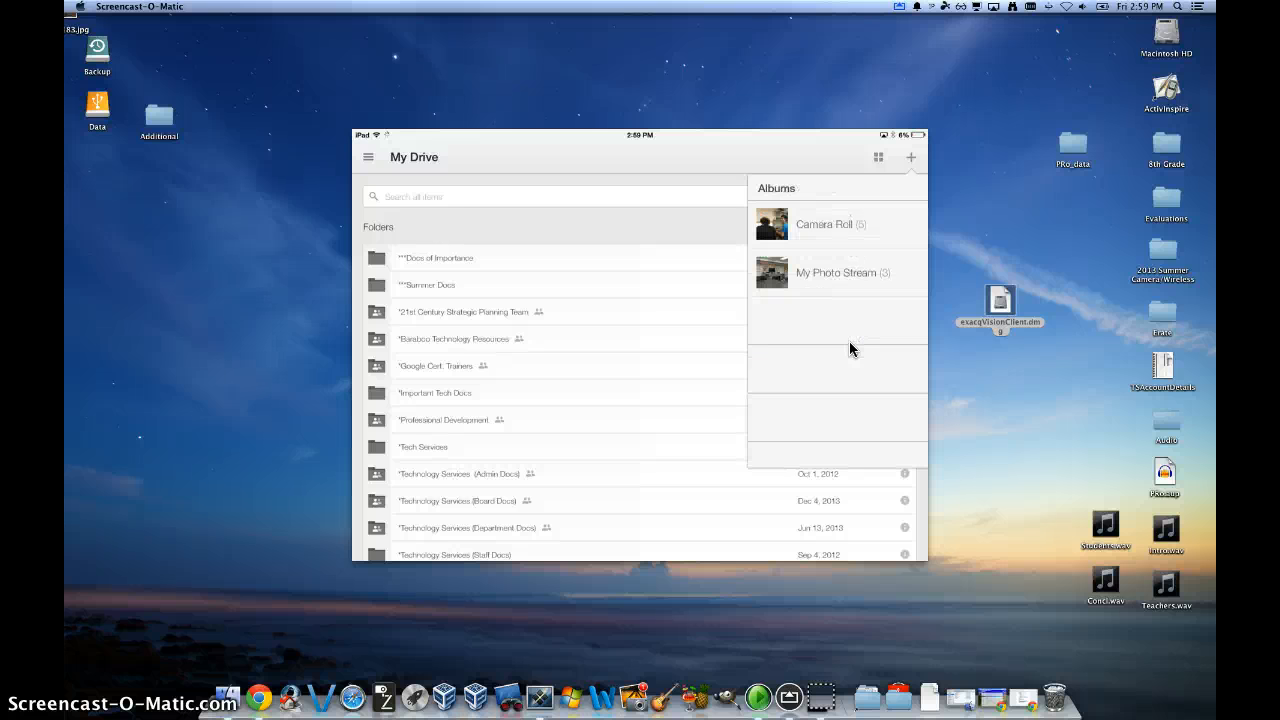
click(827, 228)
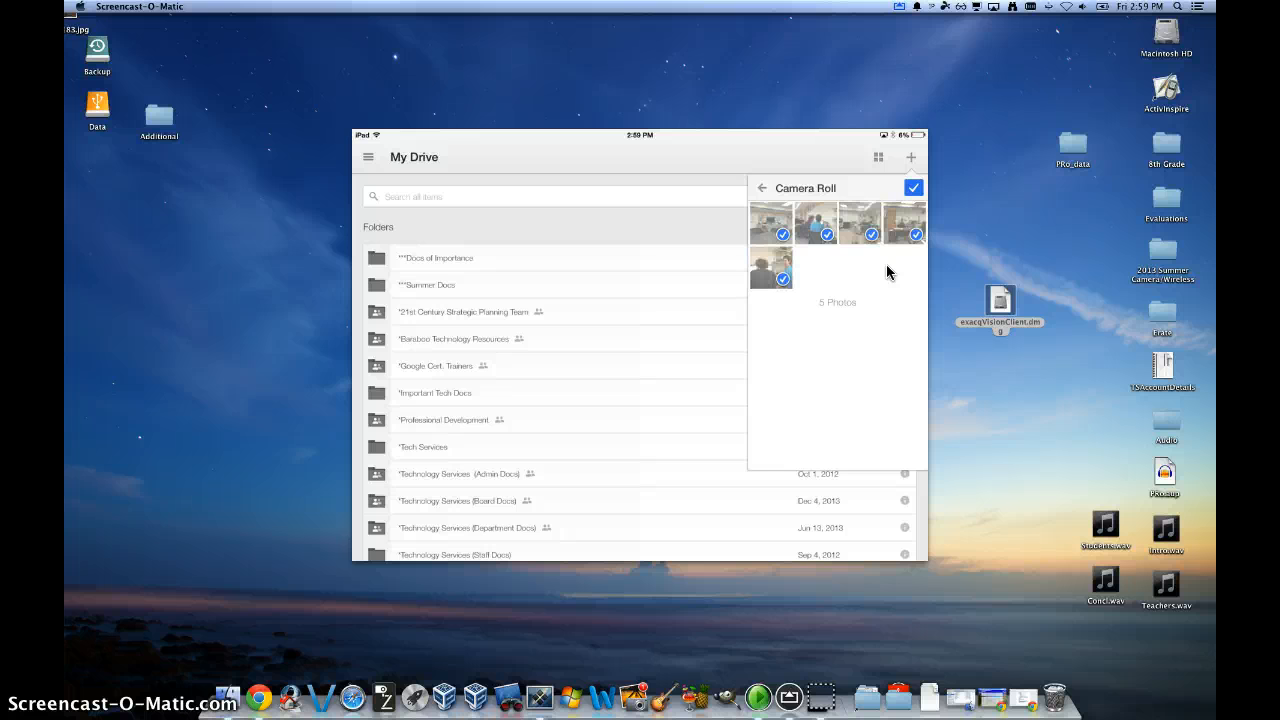
- Send the five chosen photos to My Drive and view them in the Uploads list
click(915, 189)
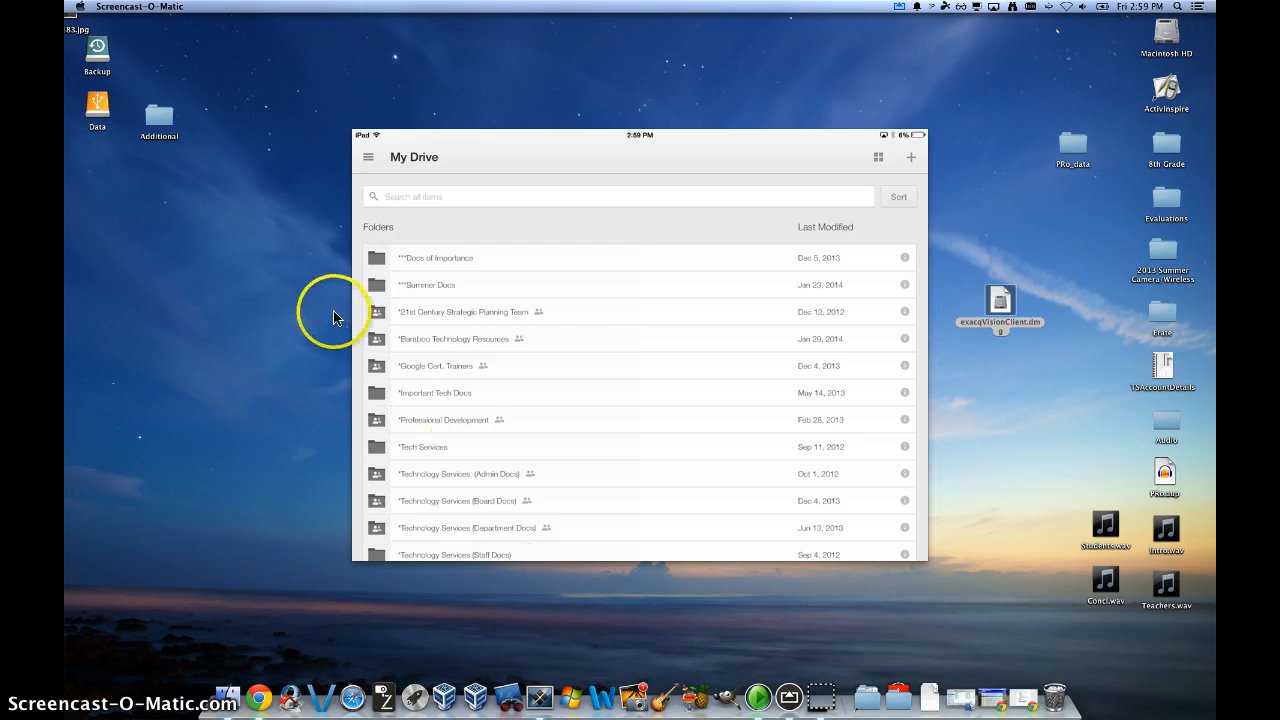
click(370, 160)
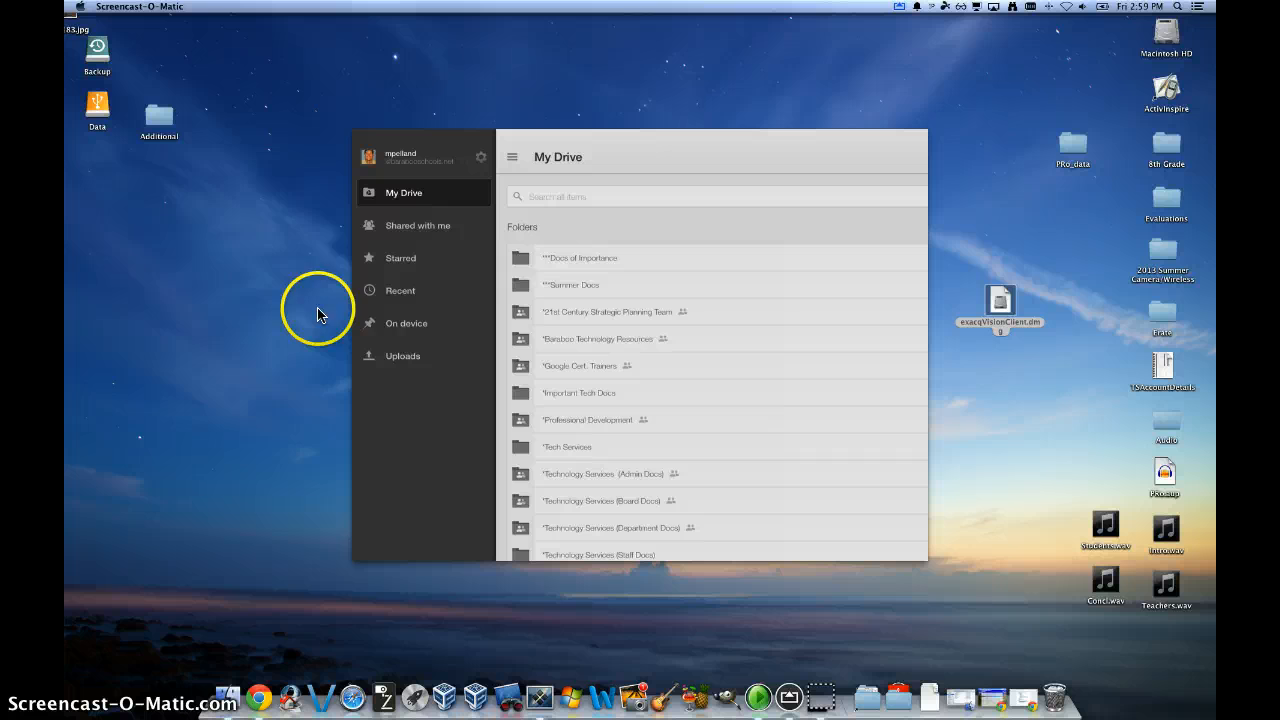
click(402, 356)
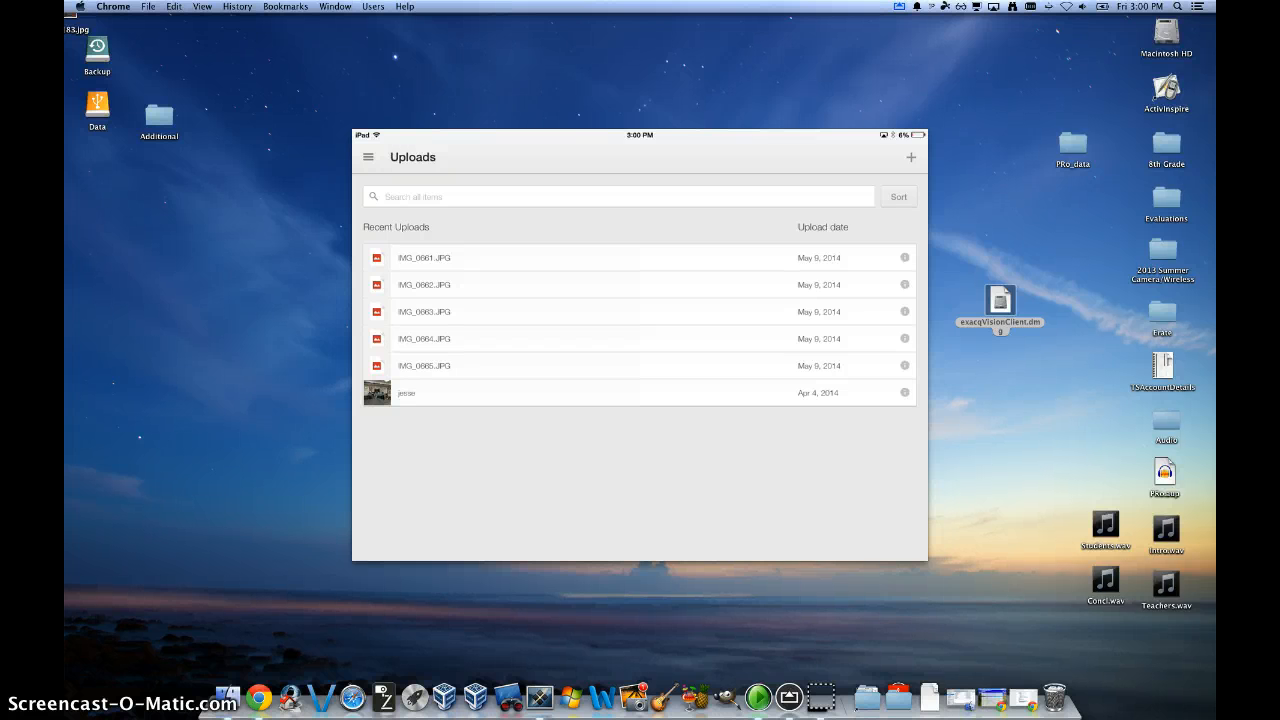
- In Drive on the web, show Recent files and select the four uploaded IMG photos
drag(1100, 28, 230, 40)
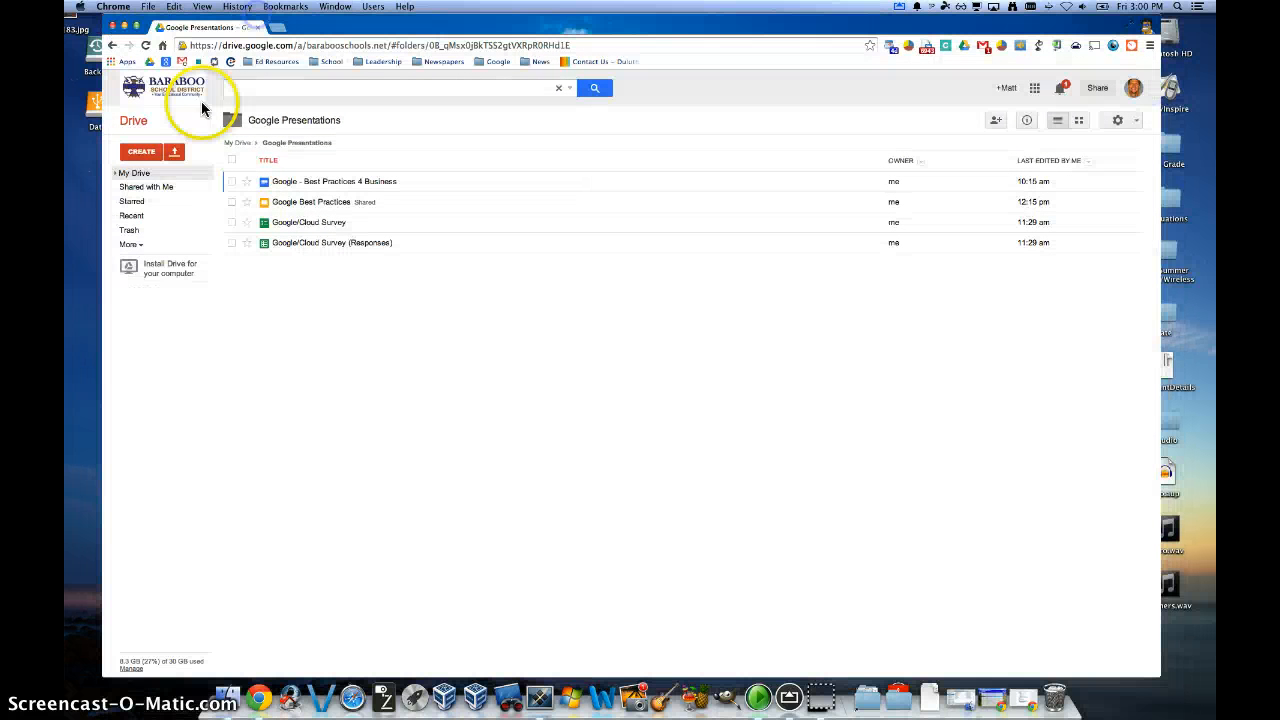
click(132, 215)
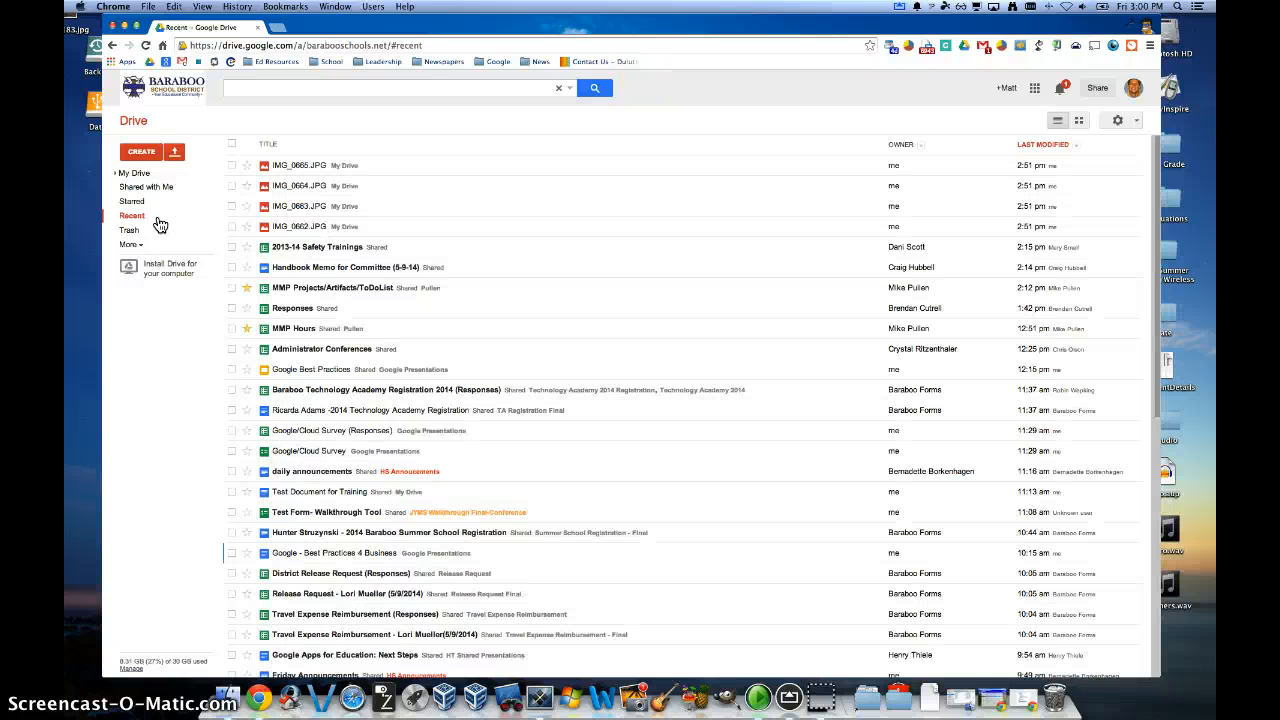
click(231, 165)
click(231, 185)
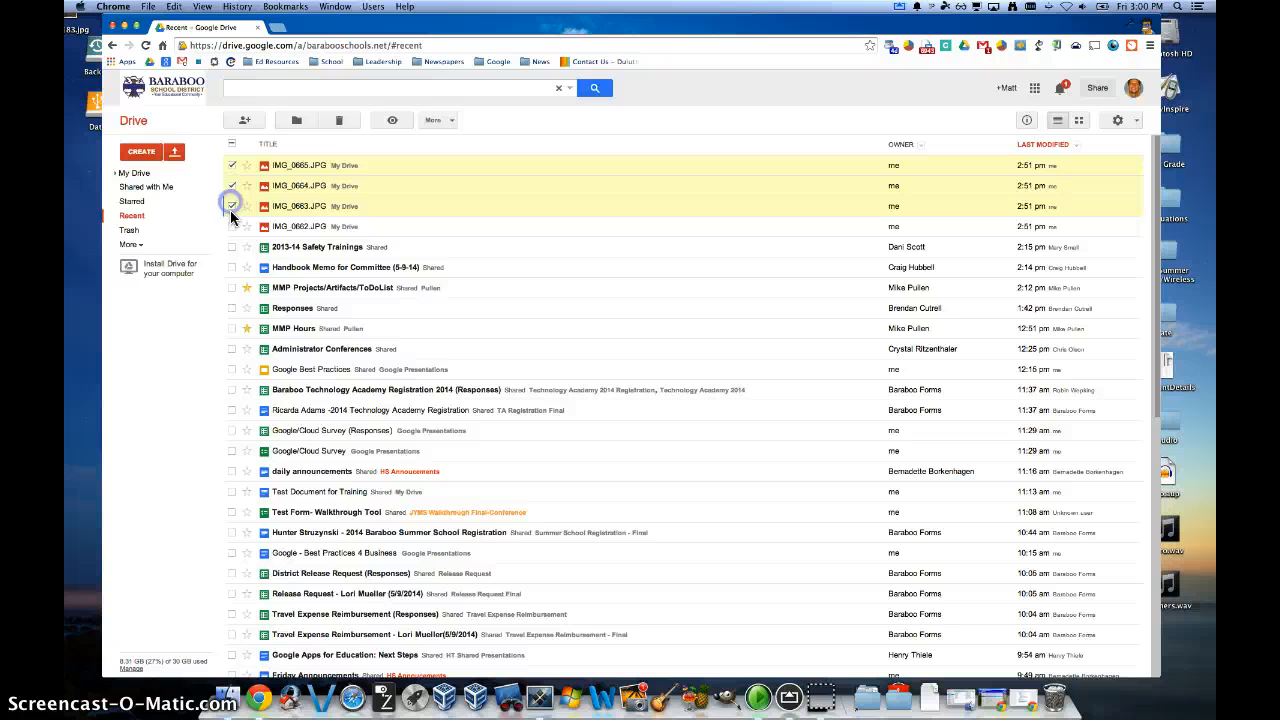
click(231, 226)
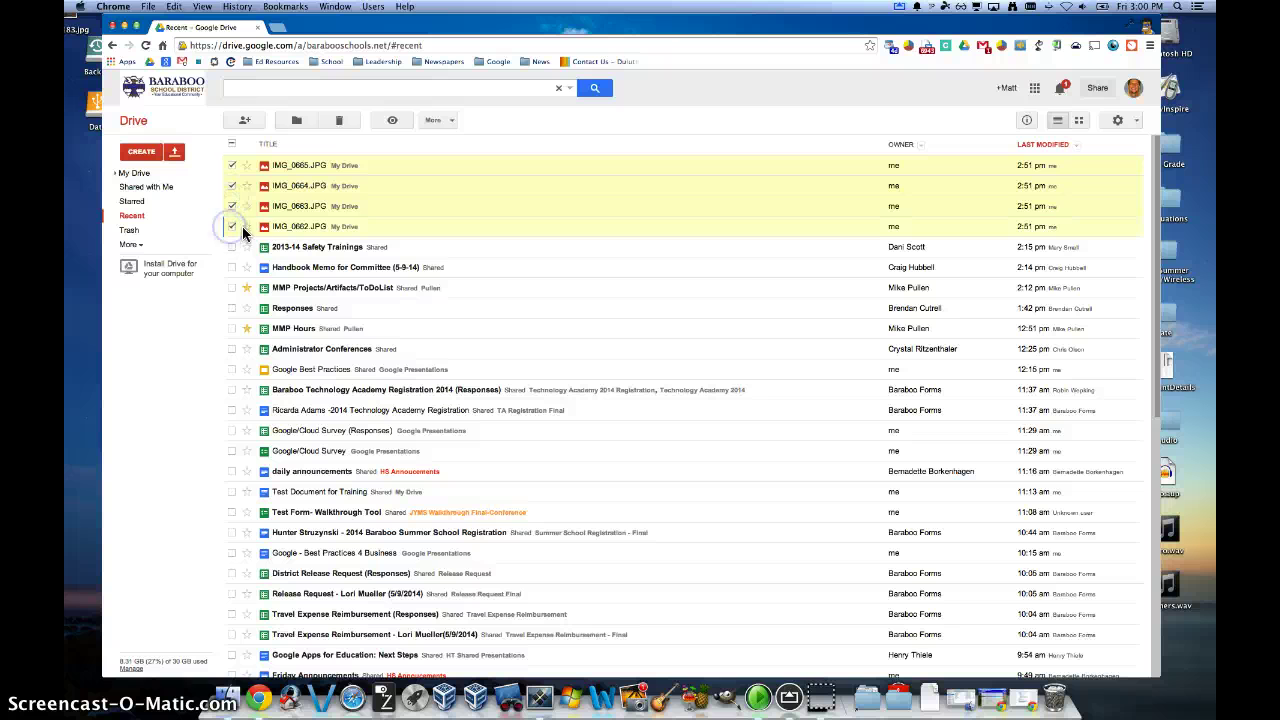
- Move the four photos into a newly created 'Photo Uploads for Students' folder
click(297, 121)
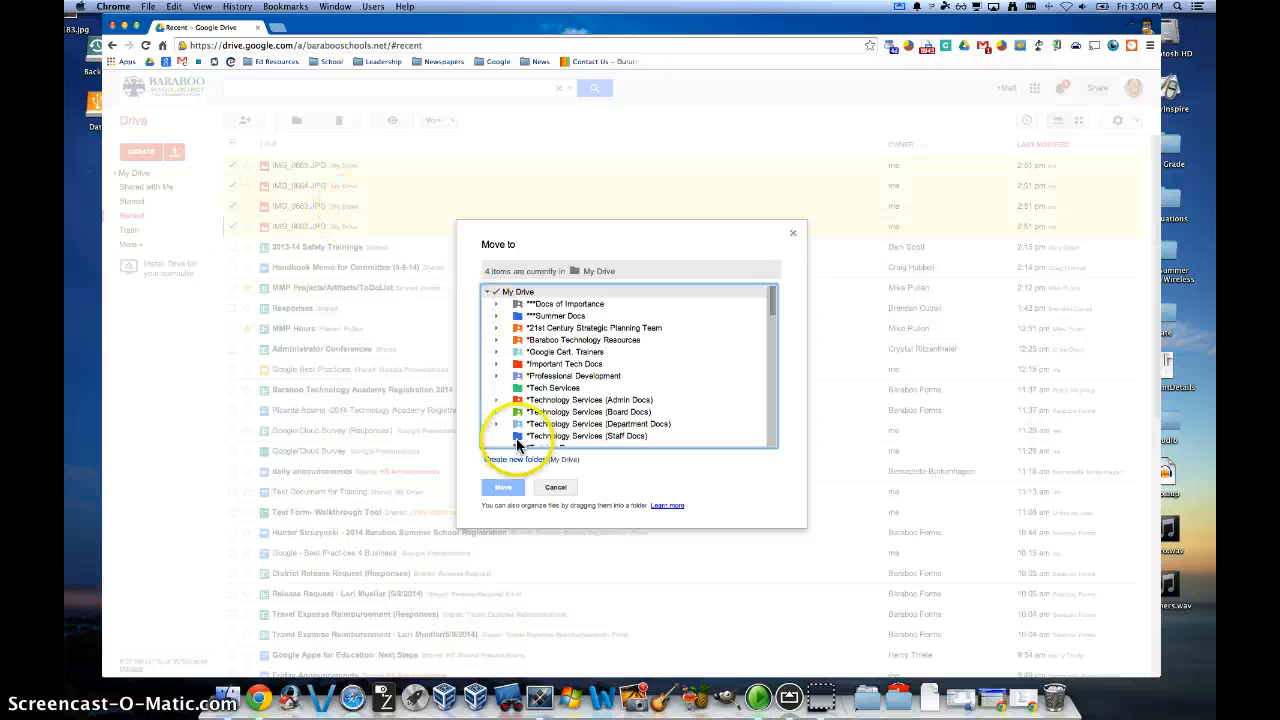
click(513, 459)
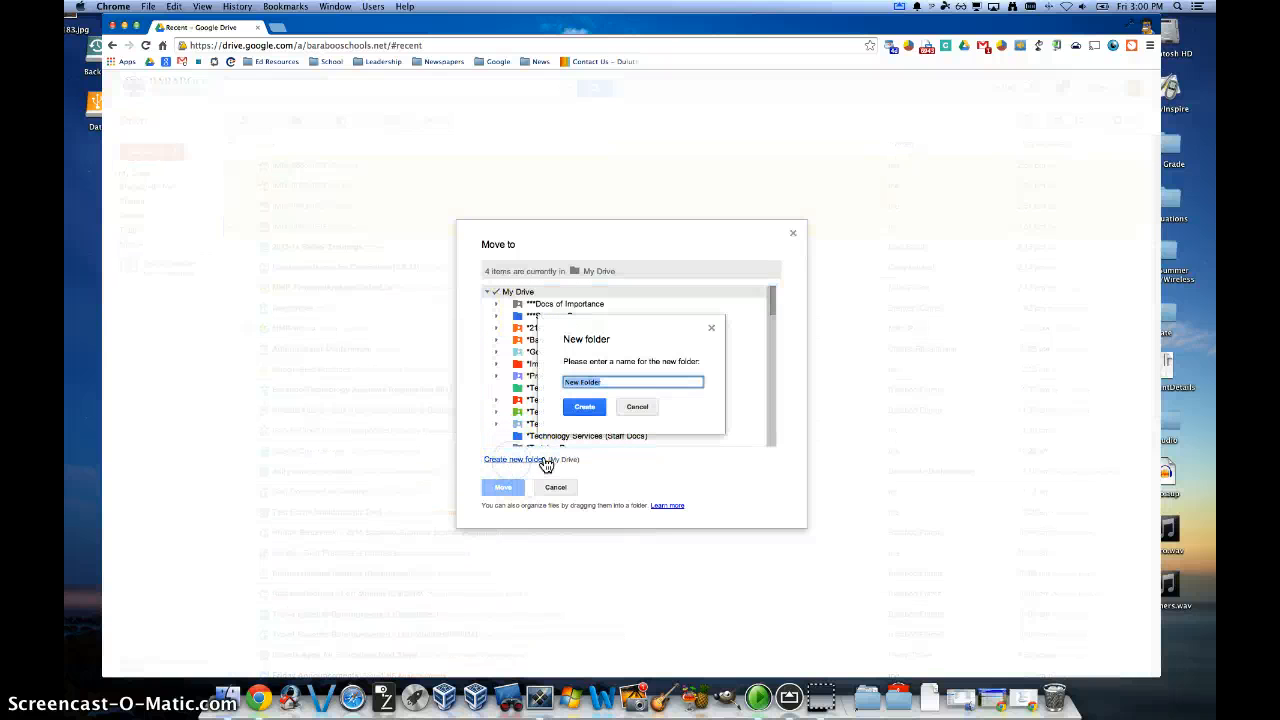
text(Photo Upload)
text(s for Students)
click(584, 406)
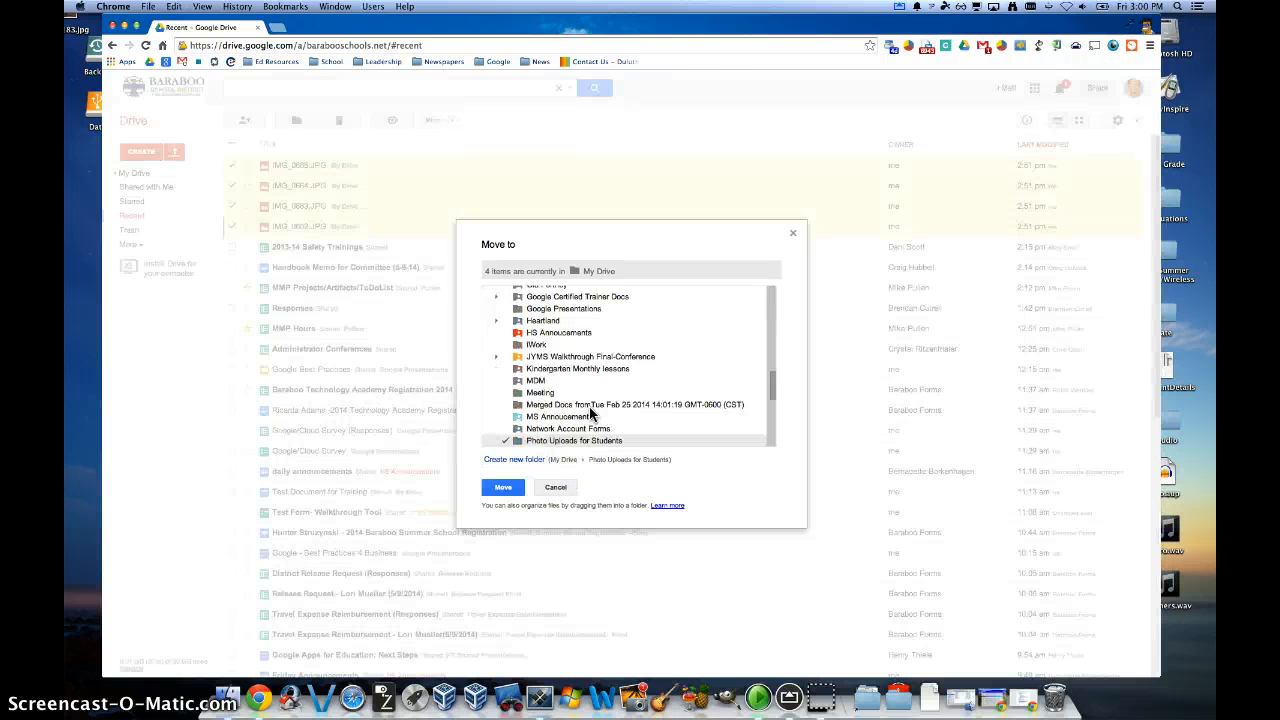
click(521, 441)
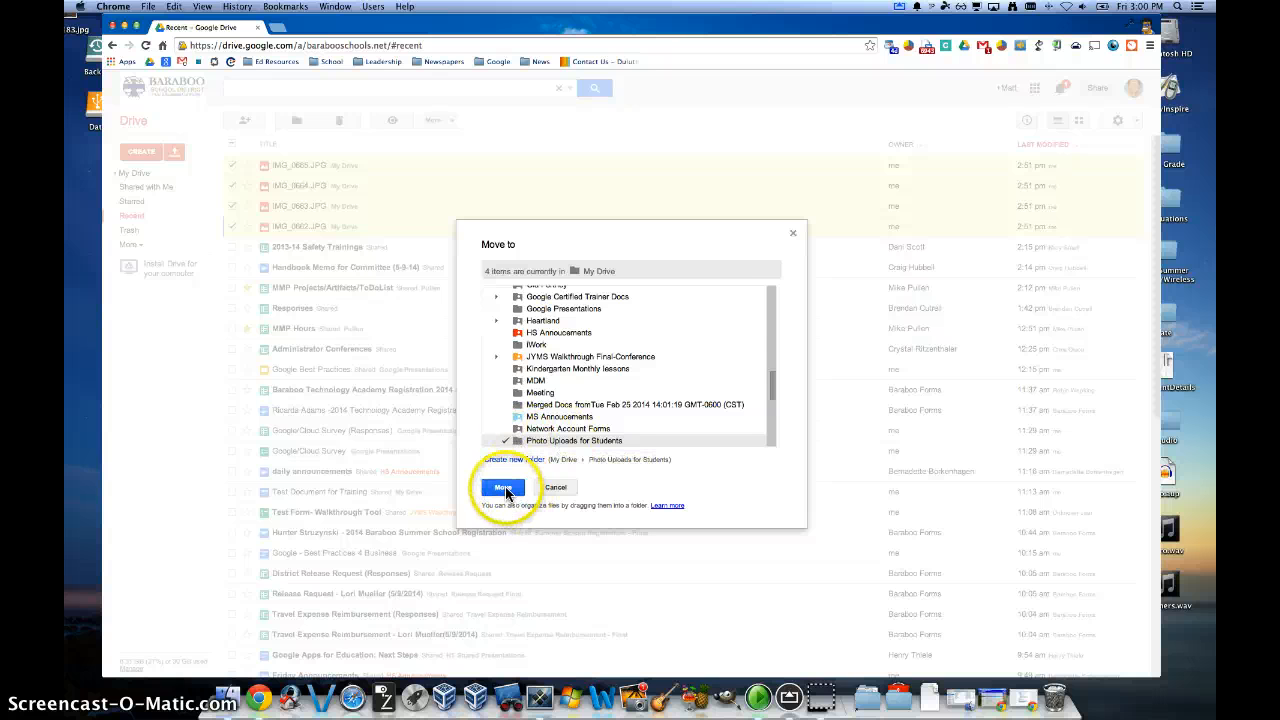
click(507, 488)
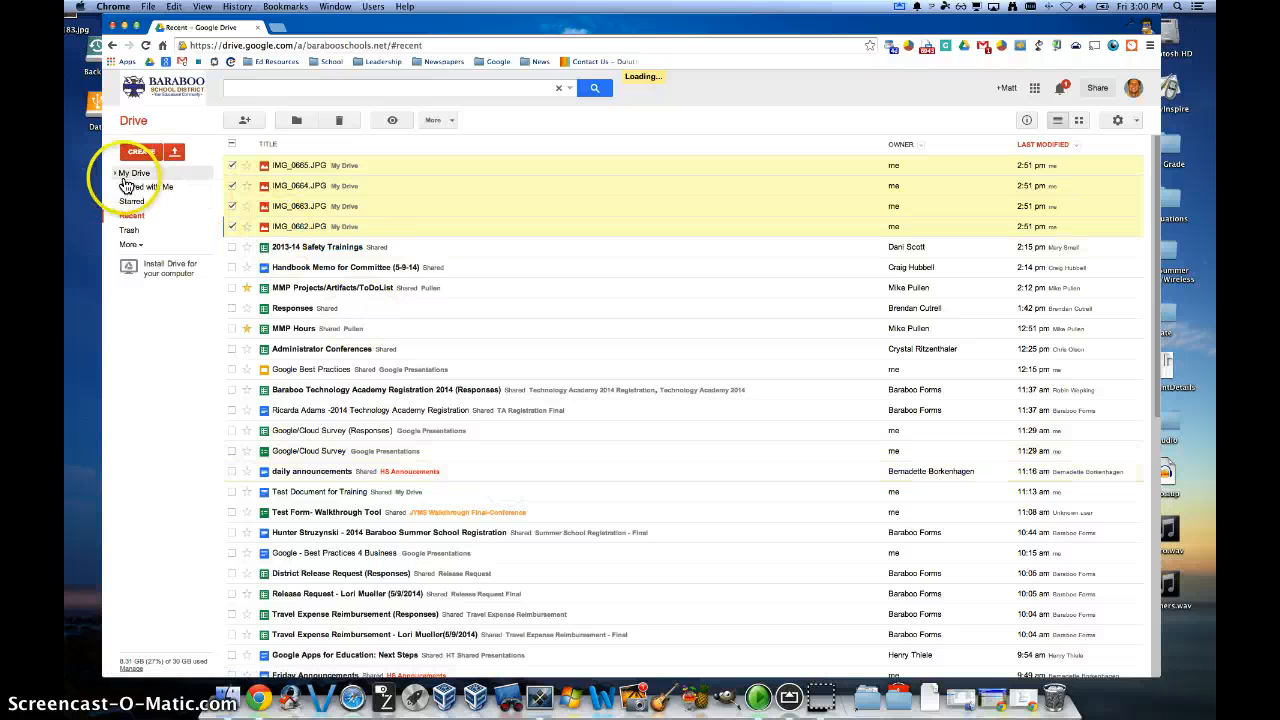
- Go to the Photo Uploads for Students folder under My Drive and show its action menu
click(117, 176)
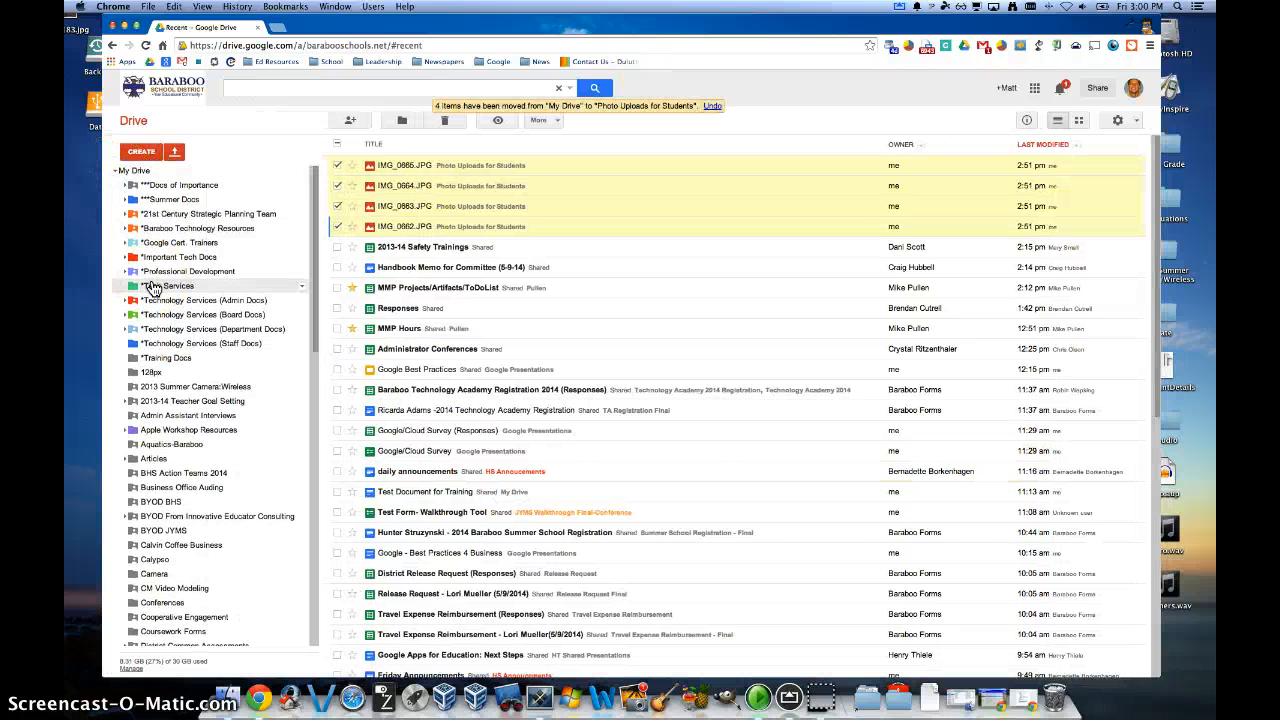
scroll(154, 287, down, 5)
scroll(154, 287, down, 5)
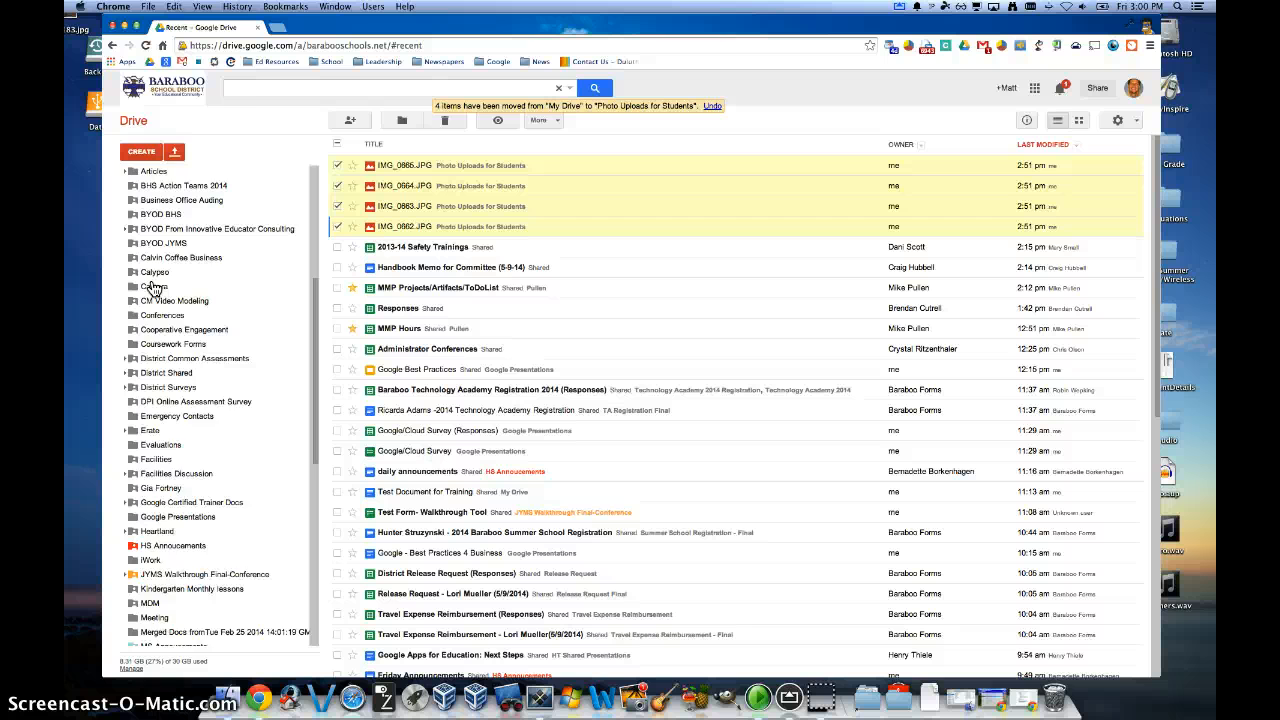
scroll(154, 287, down, 5)
scroll(154, 287, down, 2)
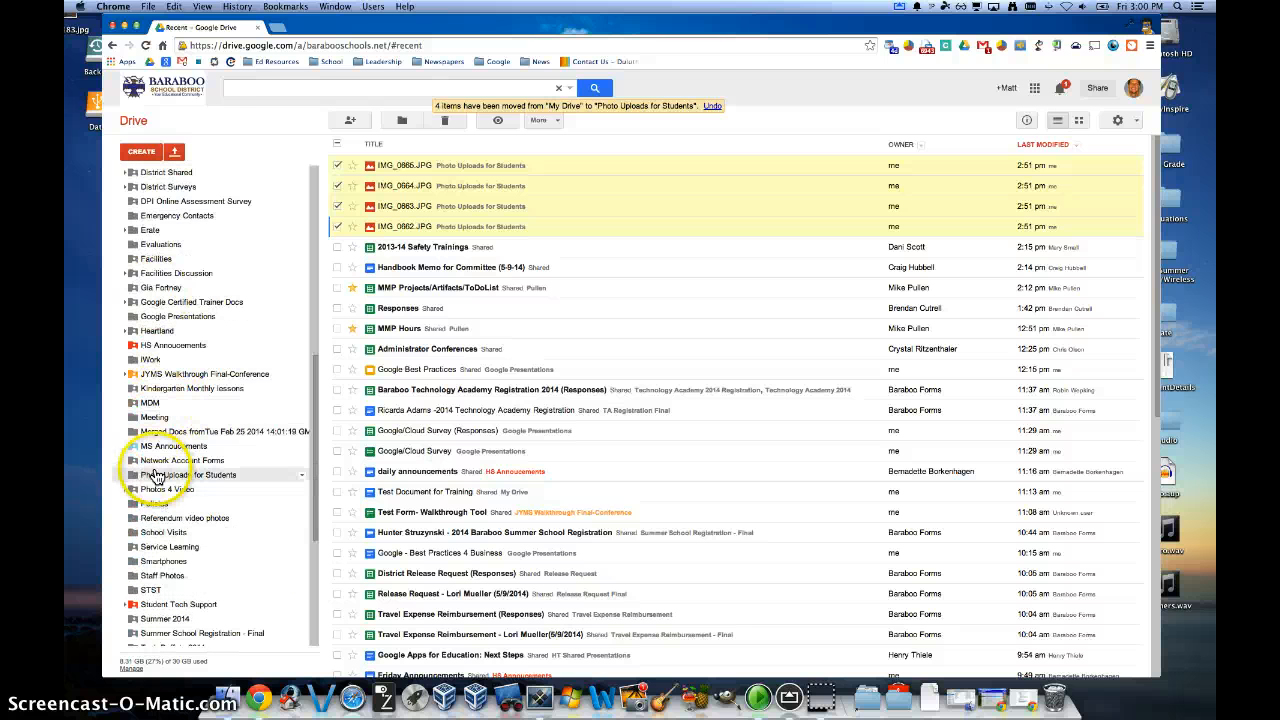
click(188, 475)
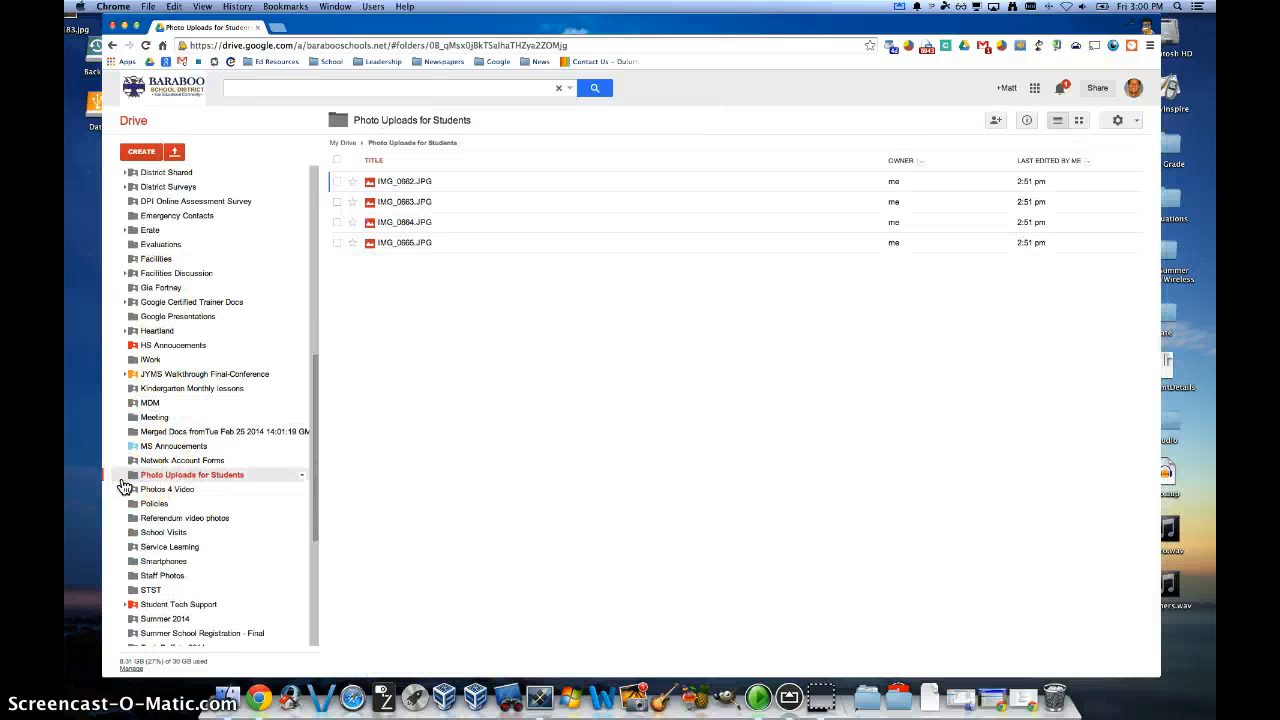
click(478, 120)
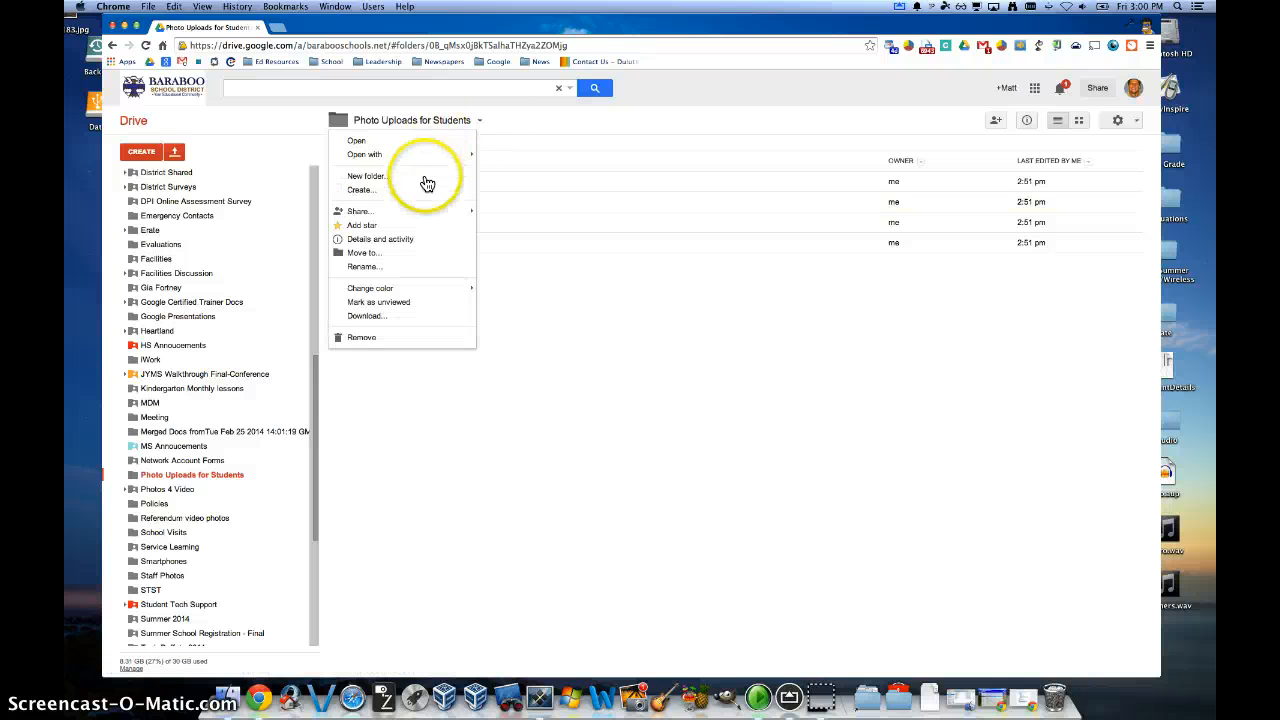
- In the folder's Share settings, invite two suggested school recipients with edit access
click(505, 216)
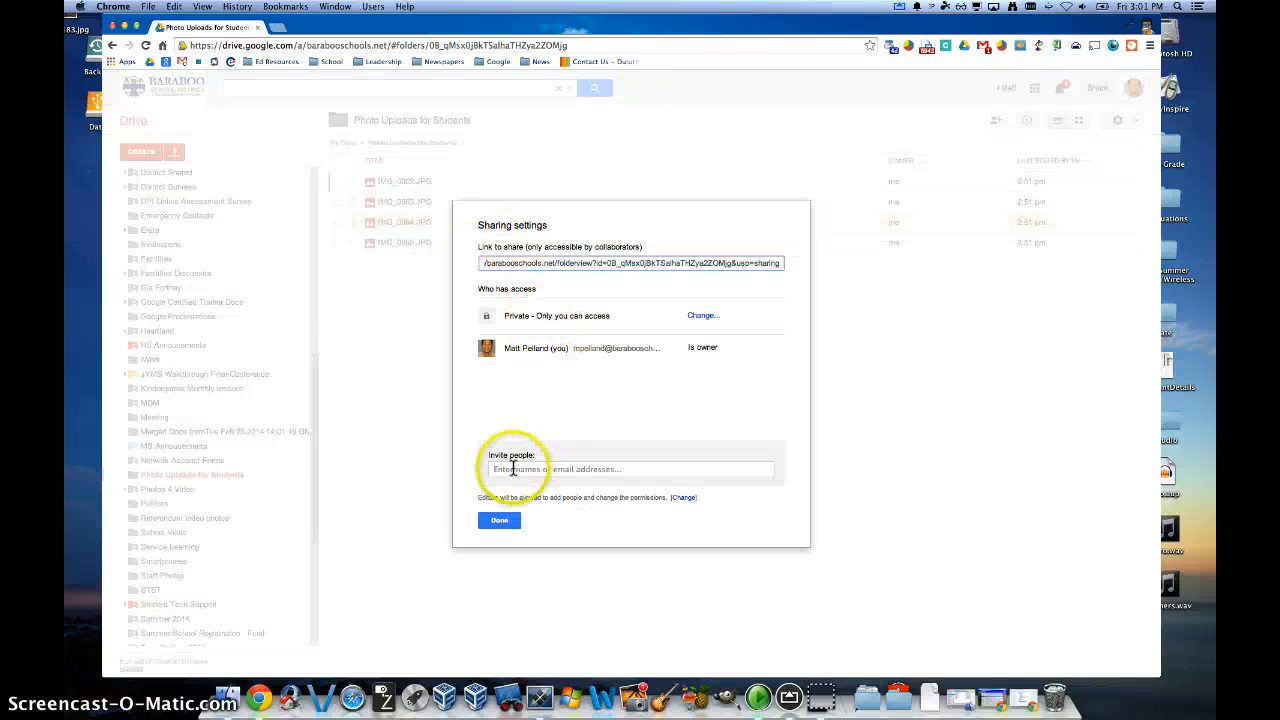
click(513, 470)
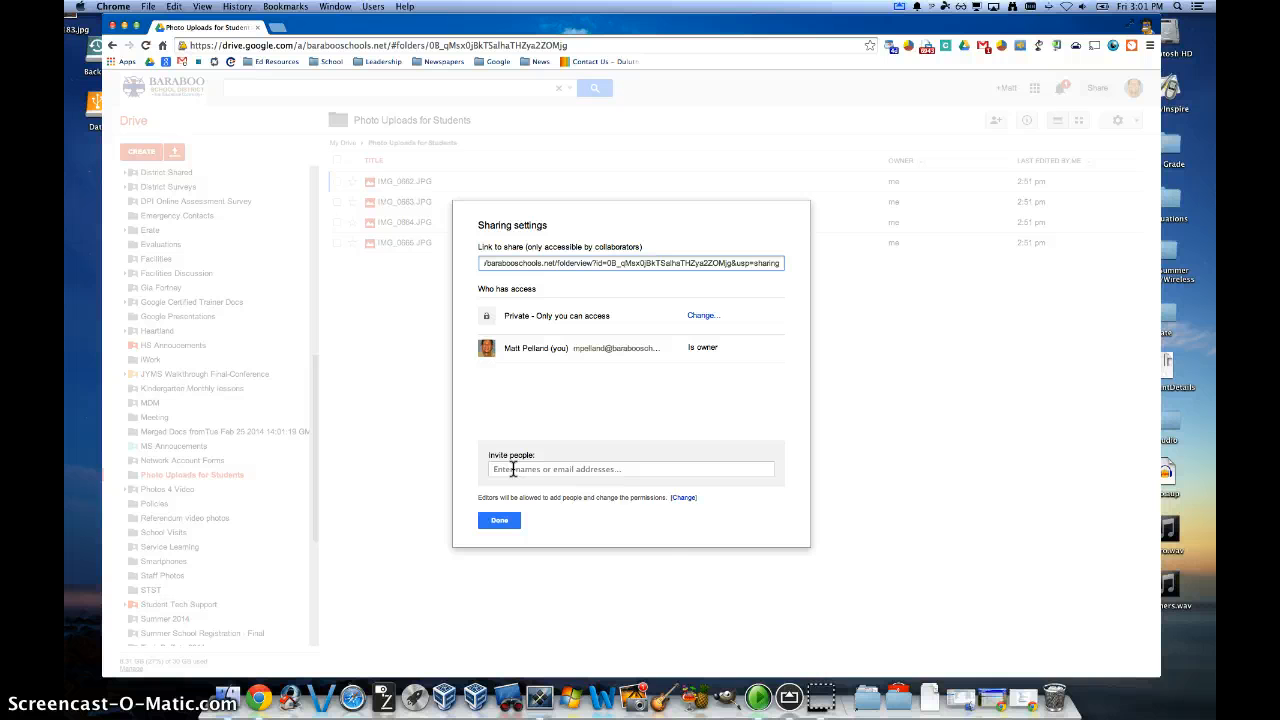
click(513, 470)
text(pull)
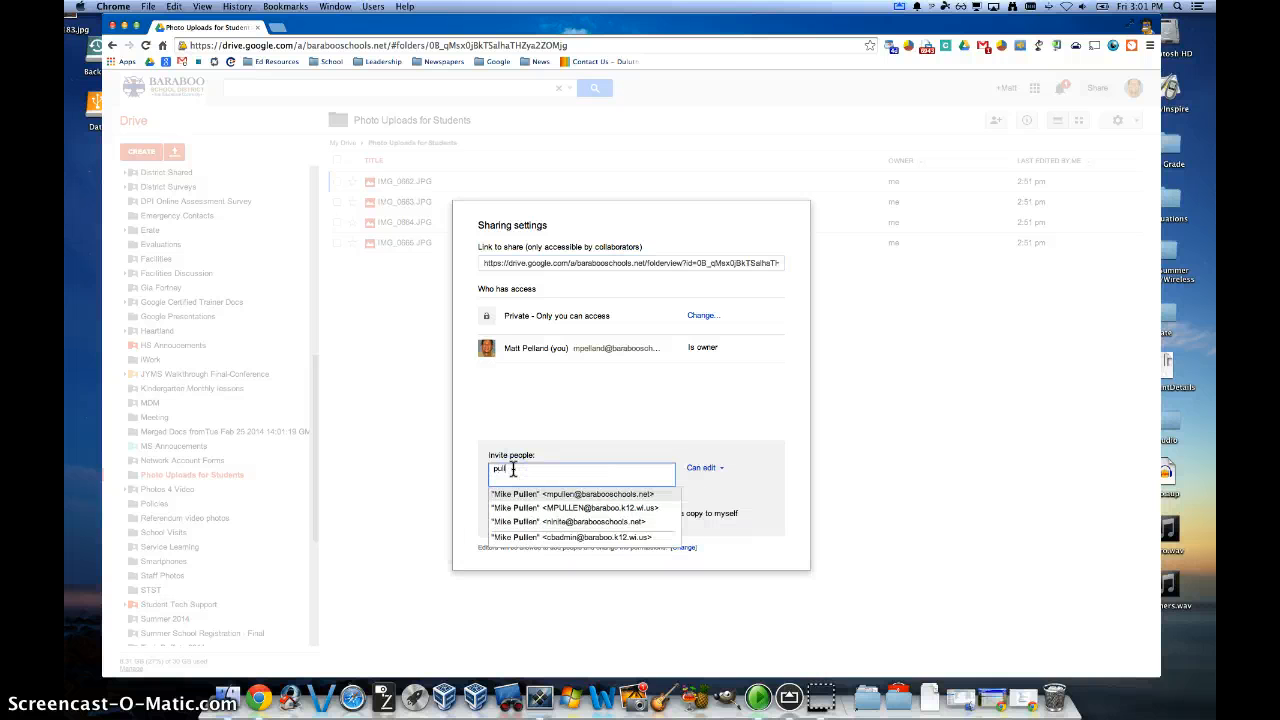
key(Return)
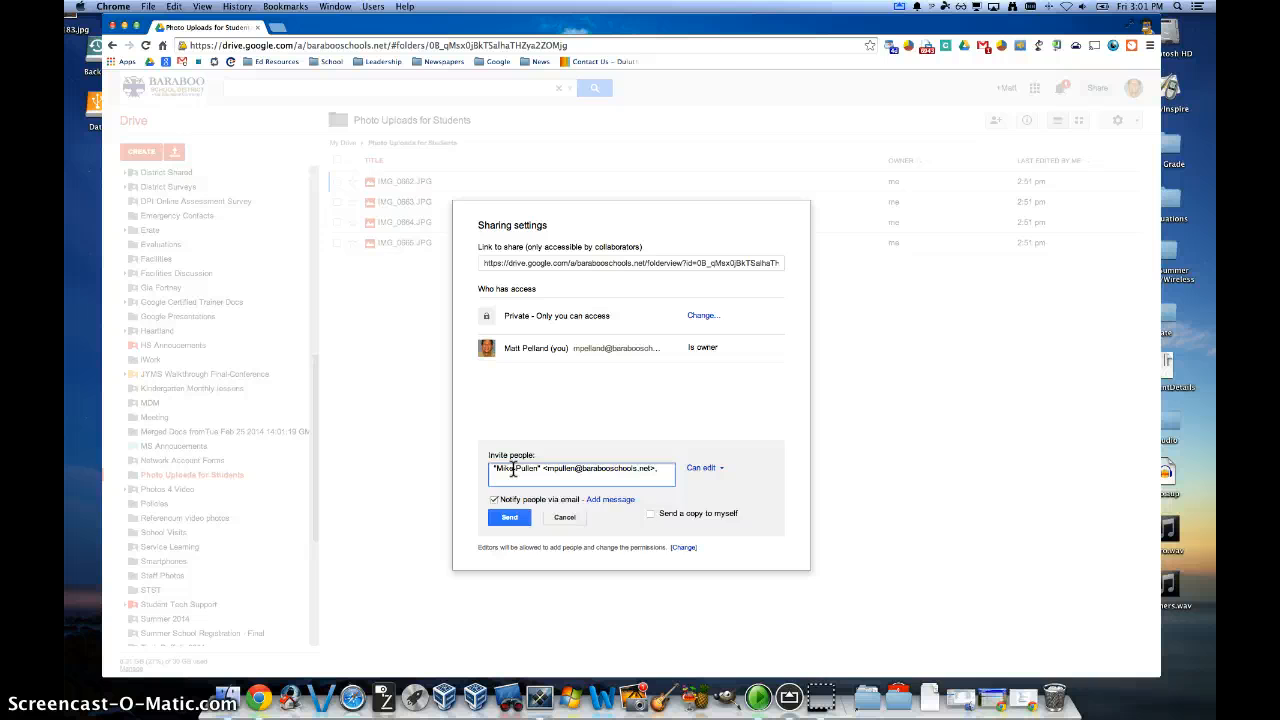
text(wat)
key(Return)
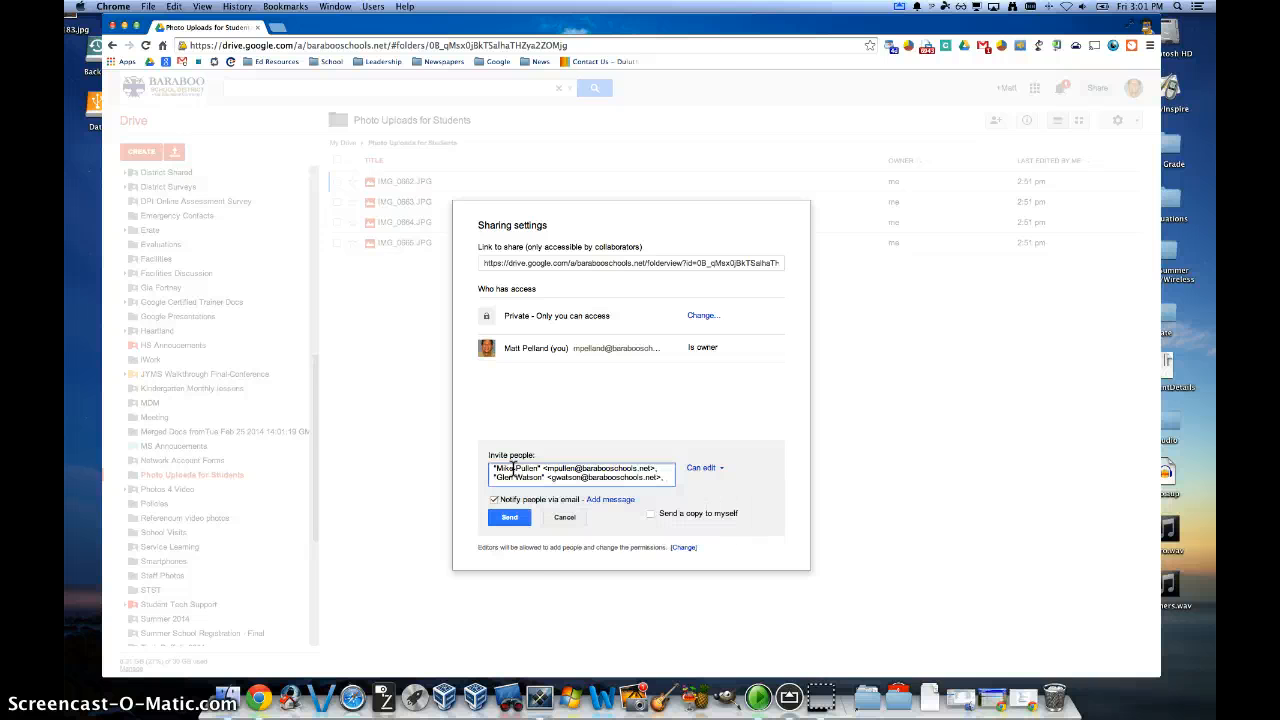